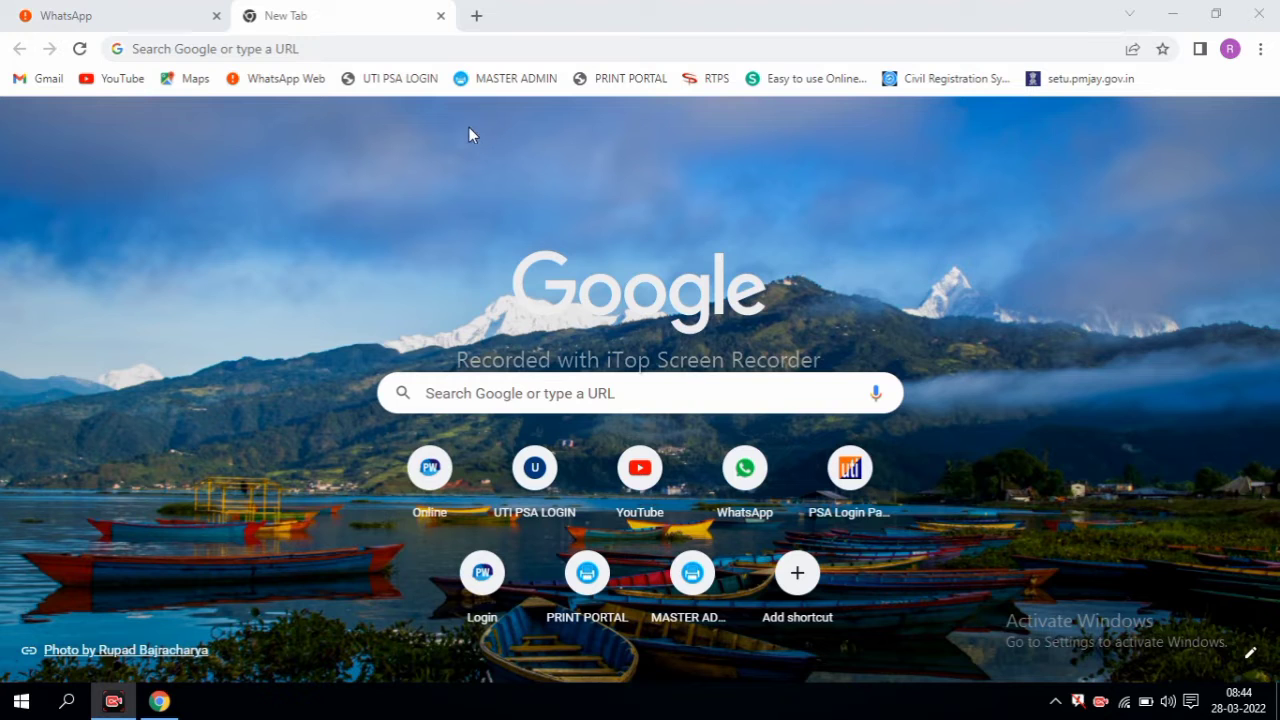
Search Google for "pan to aadhar"
click(320, 48)
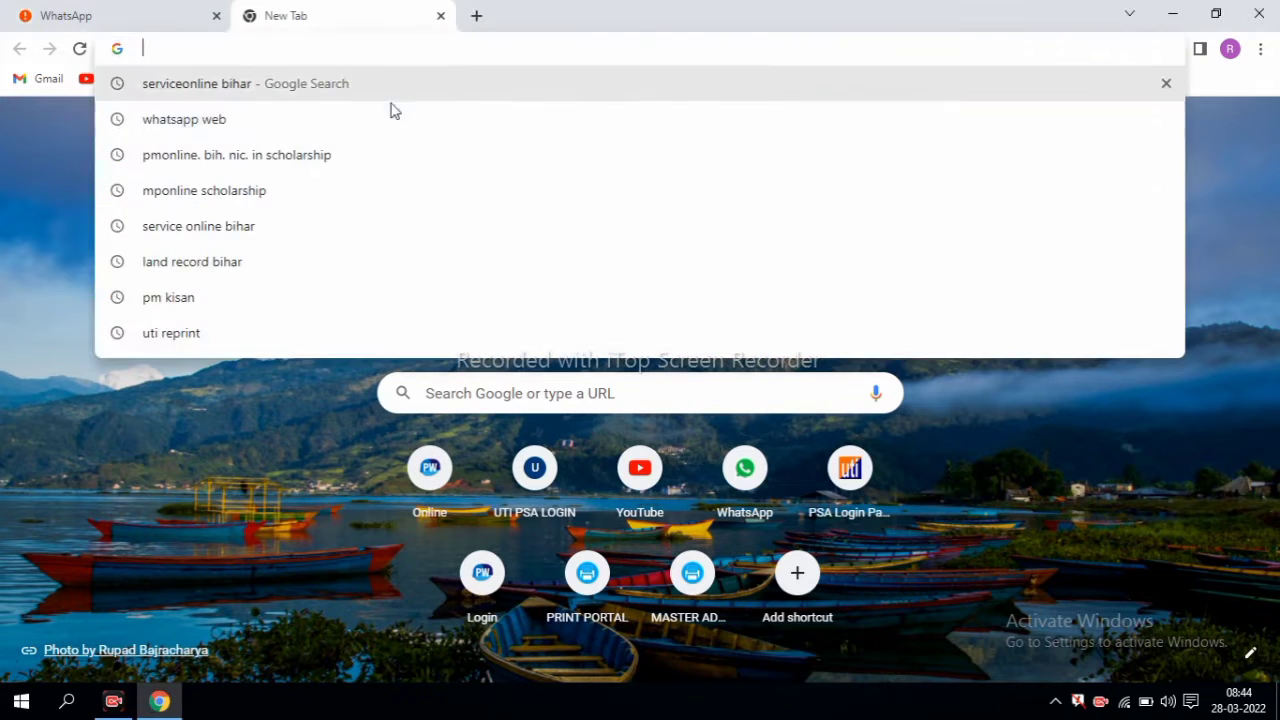
text(pan to aadh)
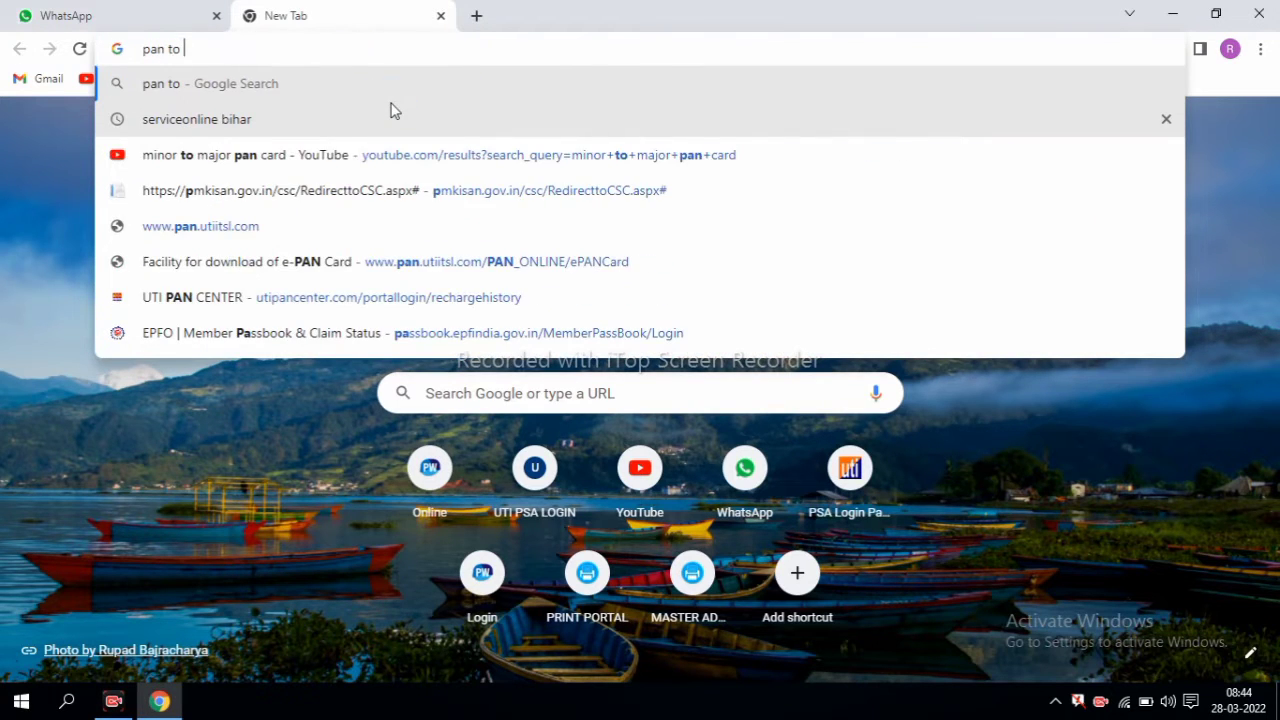
text(ar)
key(Return)
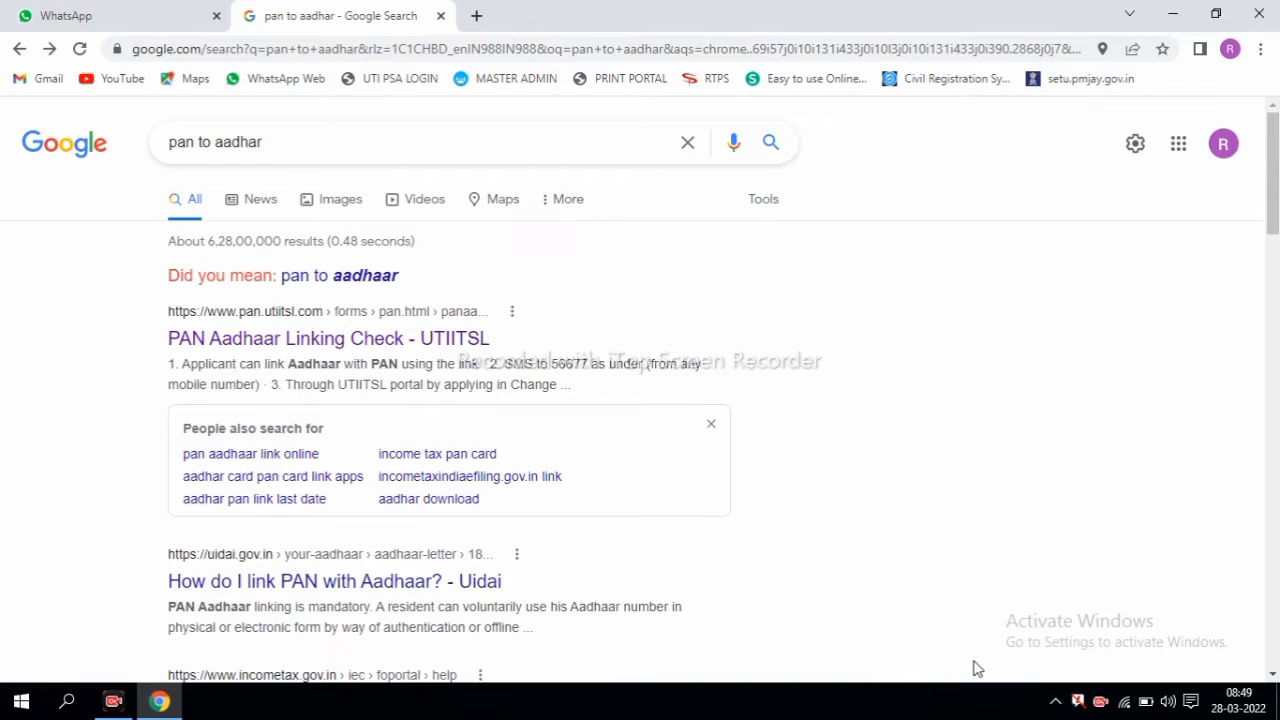
Open the "PAN Aadhaar Linking Check - UTIITSL" result and follow its Link Aadhaar (incometaxindiaefiling.gov.in) link
mouse_move(144, 309)
mouse_down()
mouse_move(268, 377)
mouse_move(504, 390)
mouse_move(532, 379)
mouse_up()
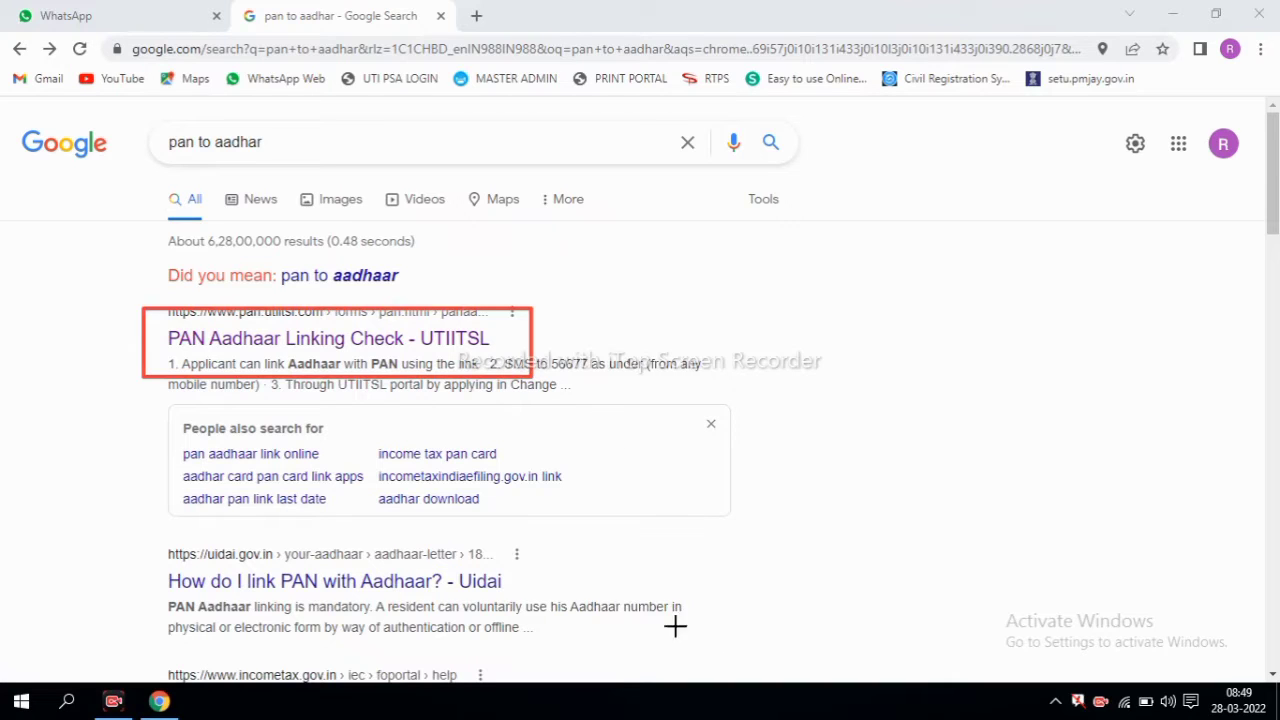
key(Escape)
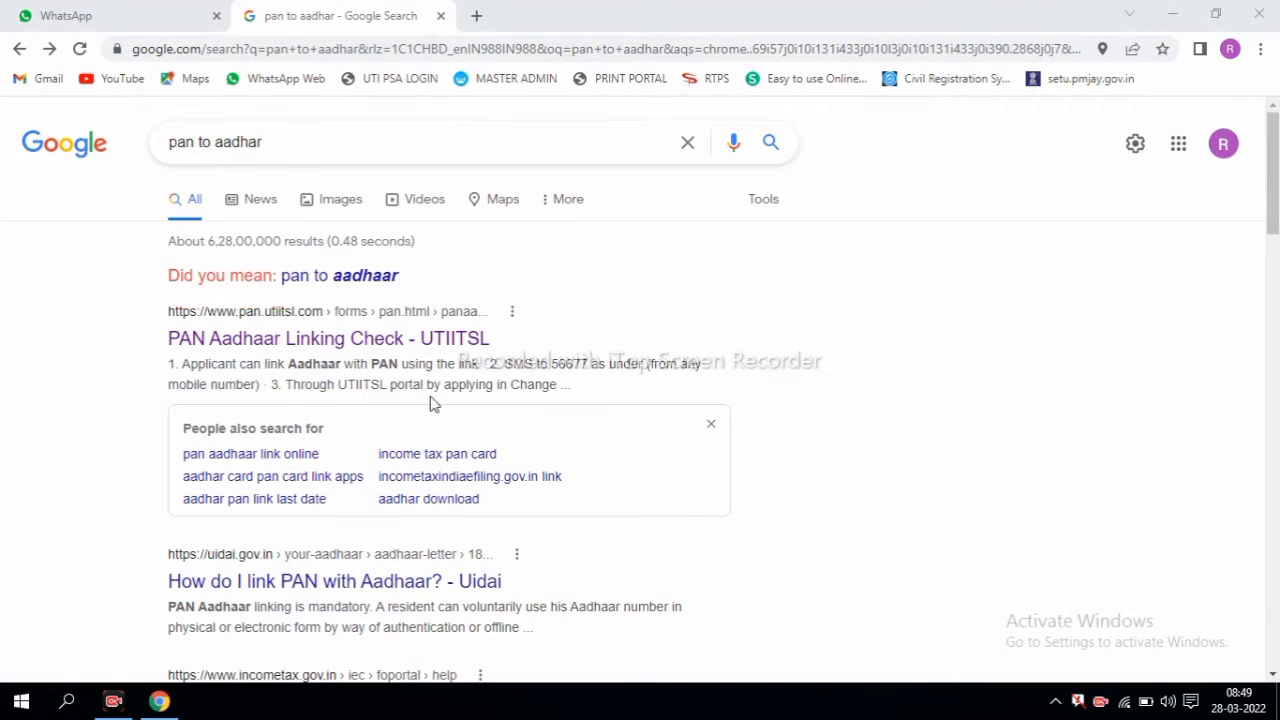
click(407, 340)
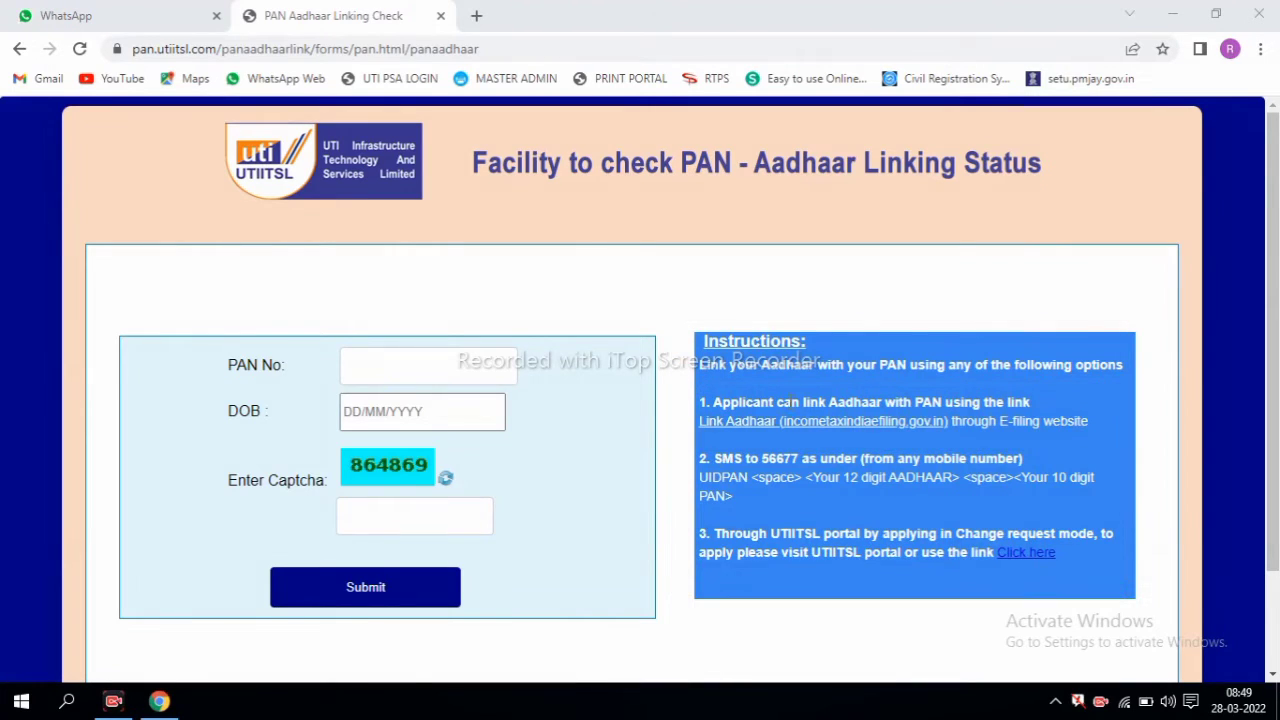
click(804, 434)
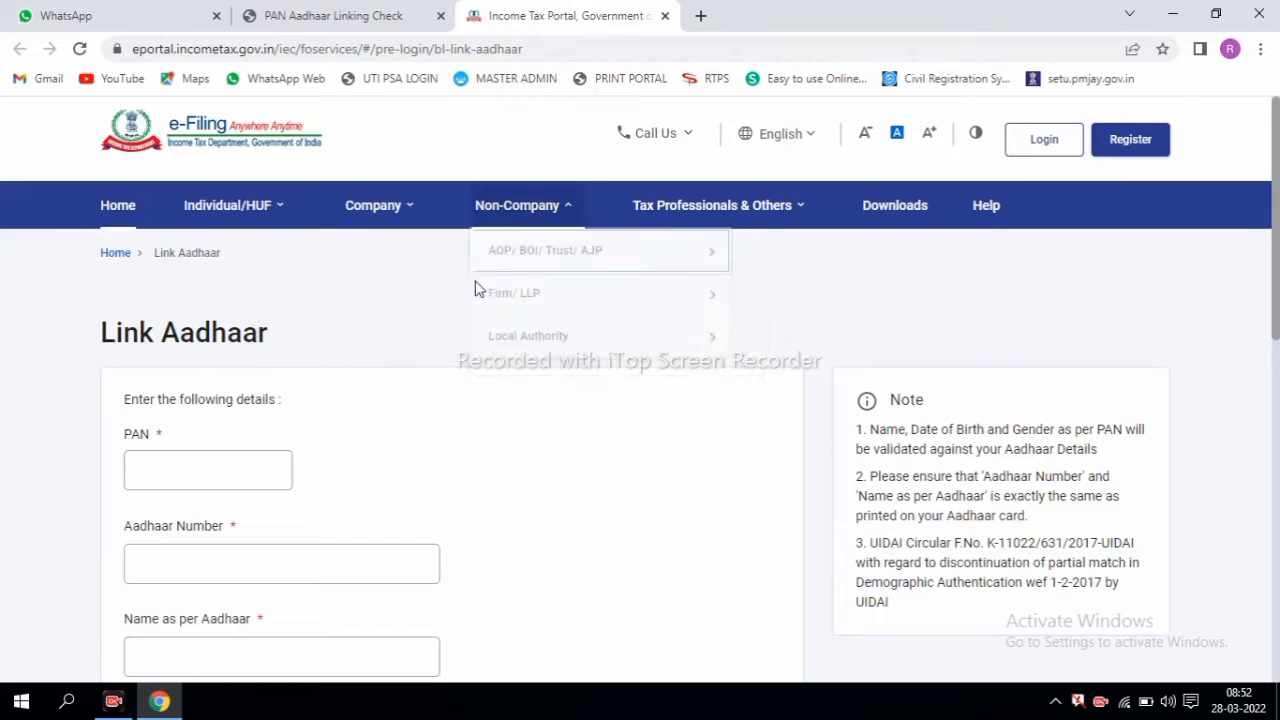
Examine the Link Aadhaar form's required fields, its two checkboxes and the submit option
scroll(224, 397, down, 2)
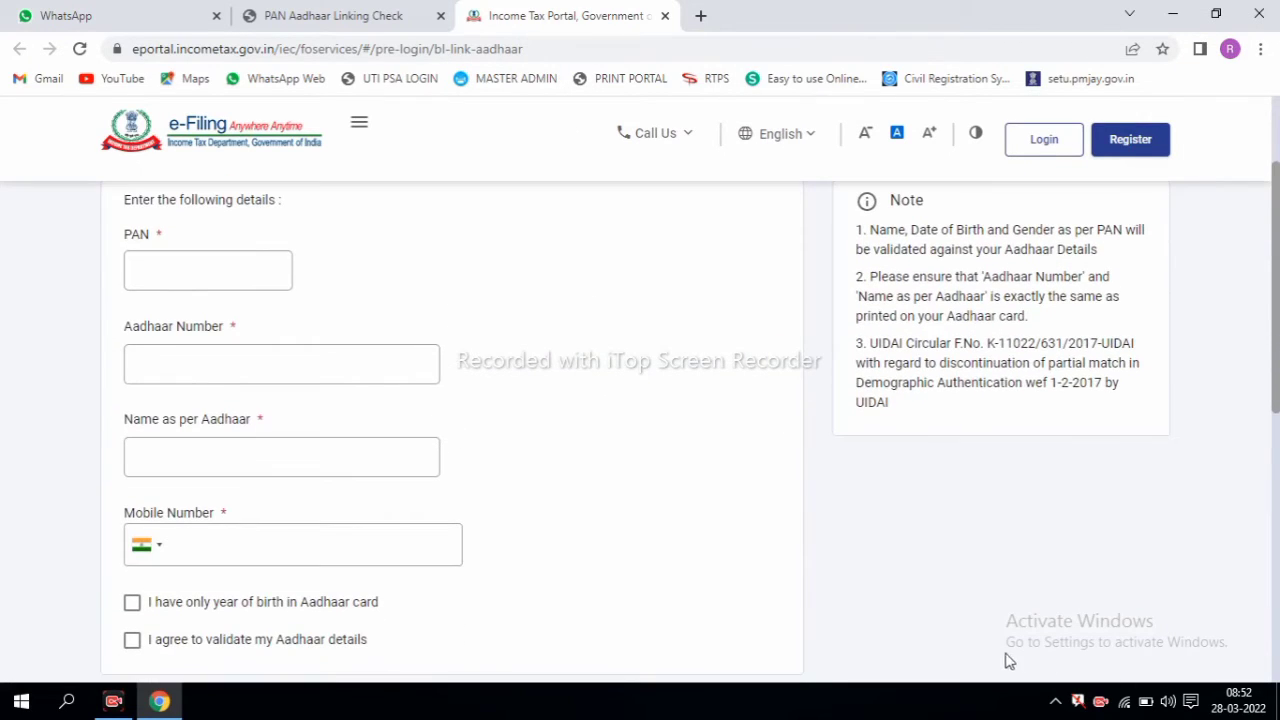
mouse_move(100, 220)
mouse_down()
mouse_move(177, 291)
mouse_move(293, 306)
mouse_up()
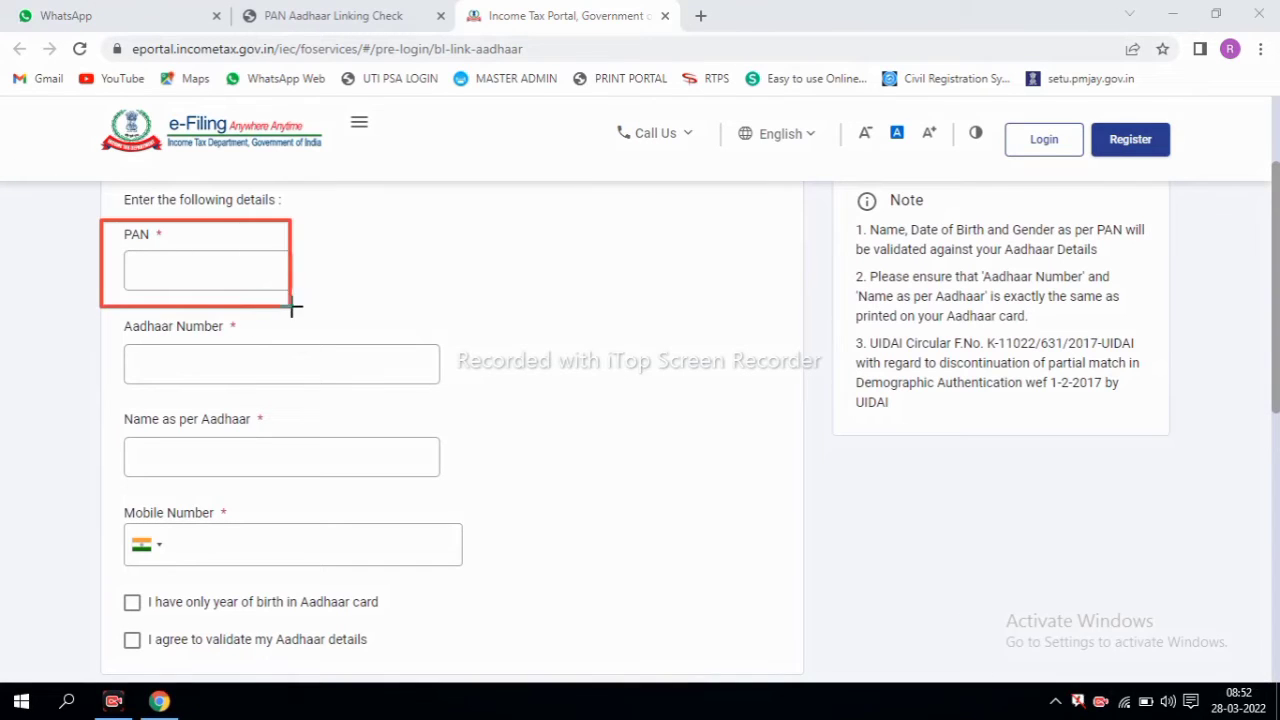
mouse_move(110, 316)
mouse_down()
mouse_move(280, 383)
mouse_move(452, 398)
mouse_up()
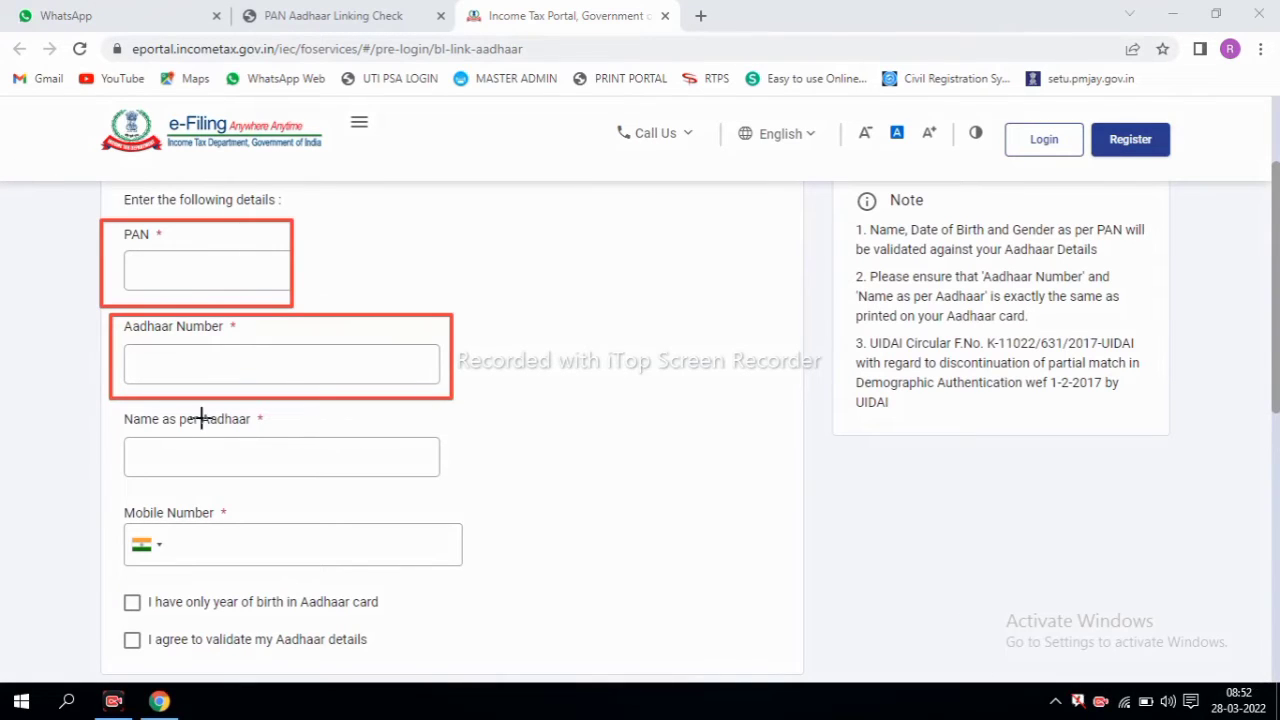
mouse_move(107, 404)
mouse_down()
mouse_move(222, 471)
mouse_move(471, 494)
mouse_up()
mouse_move(103, 500)
mouse_down()
mouse_move(251, 563)
mouse_move(491, 581)
mouse_move(489, 569)
mouse_up()
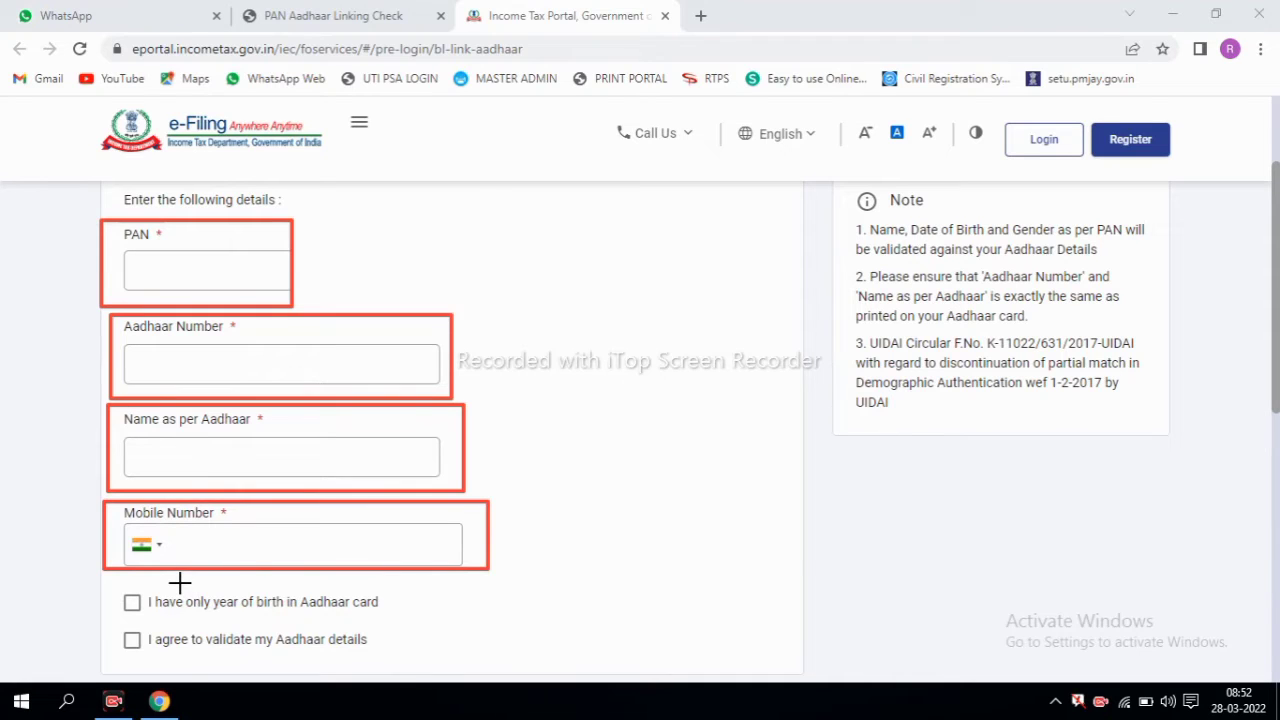
mouse_move(92, 585)
mouse_down()
mouse_move(174, 609)
mouse_move(398, 623)
mouse_up()
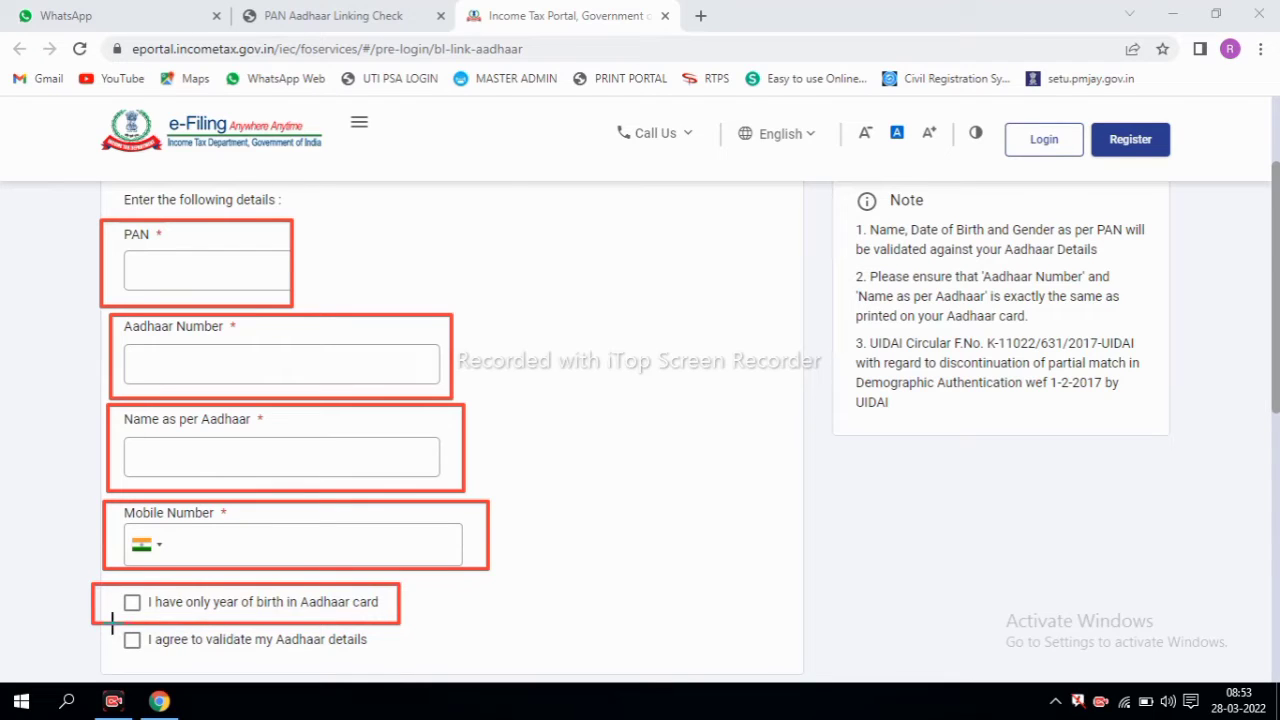
mouse_move(112, 624)
mouse_down()
mouse_move(240, 654)
mouse_move(376, 662)
mouse_up()
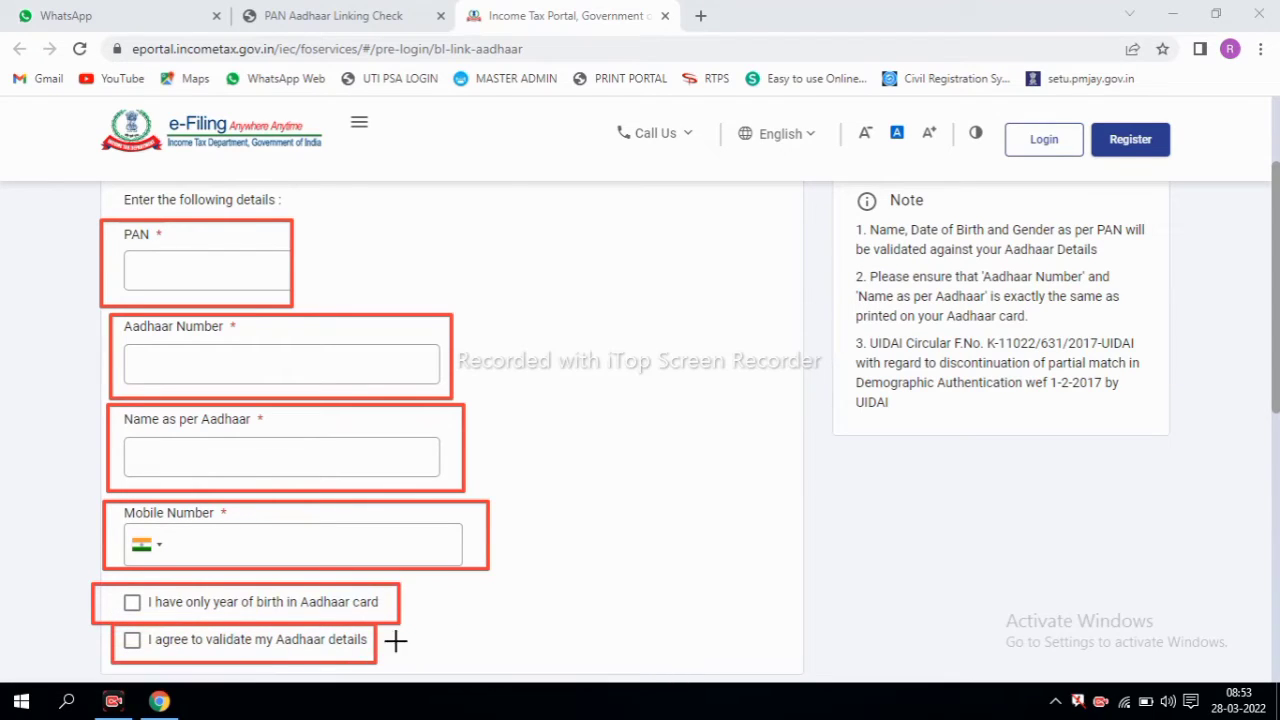
key(Escape)
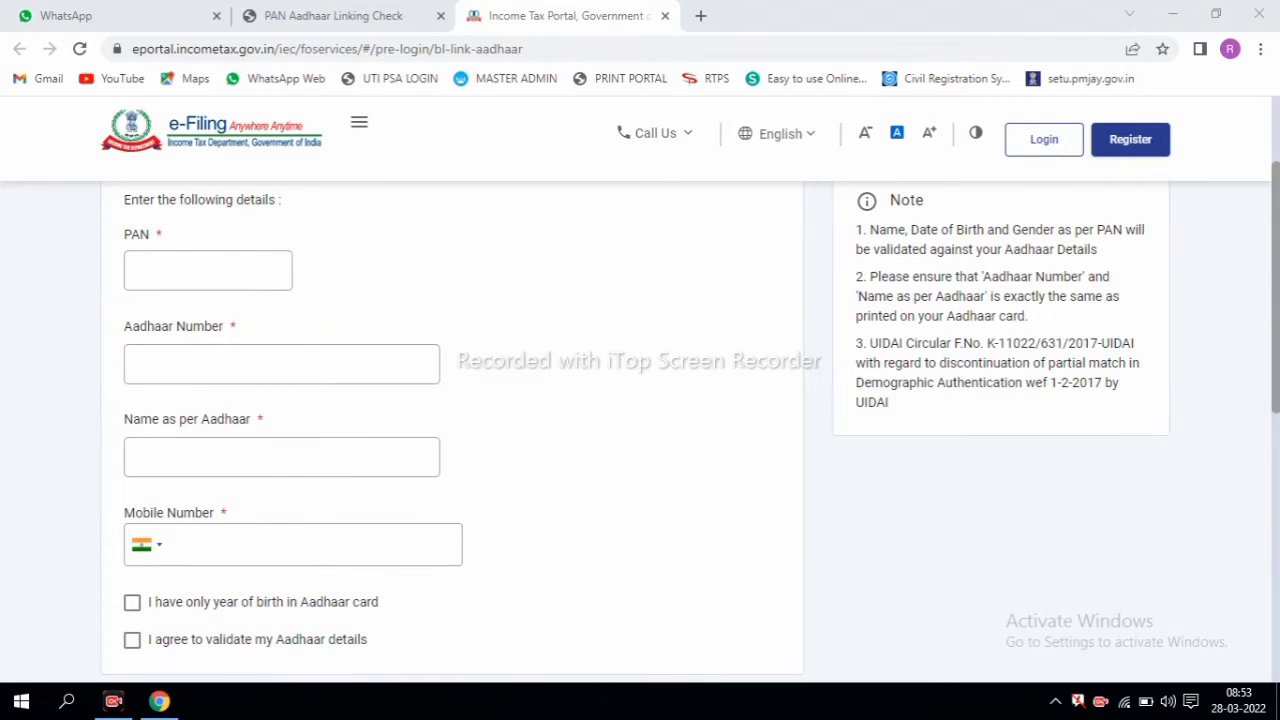
scroll(1018, 461, down, 2)
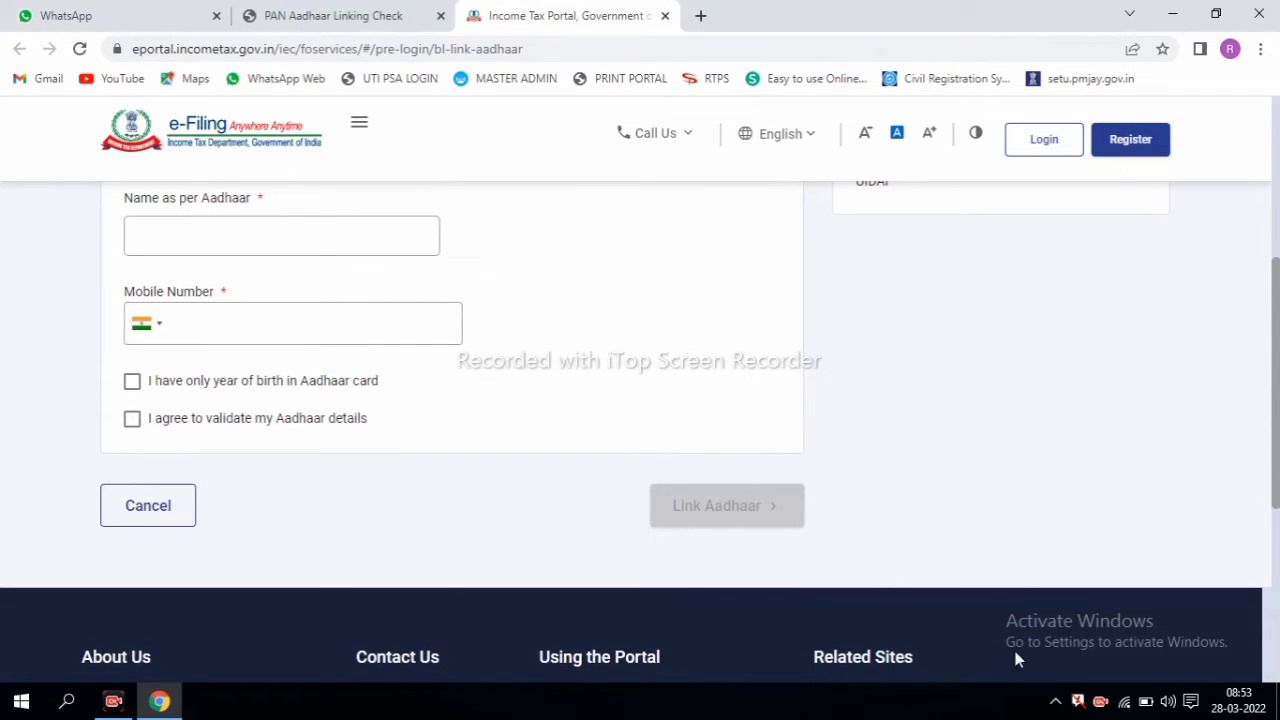
drag(641, 464, 817, 540)
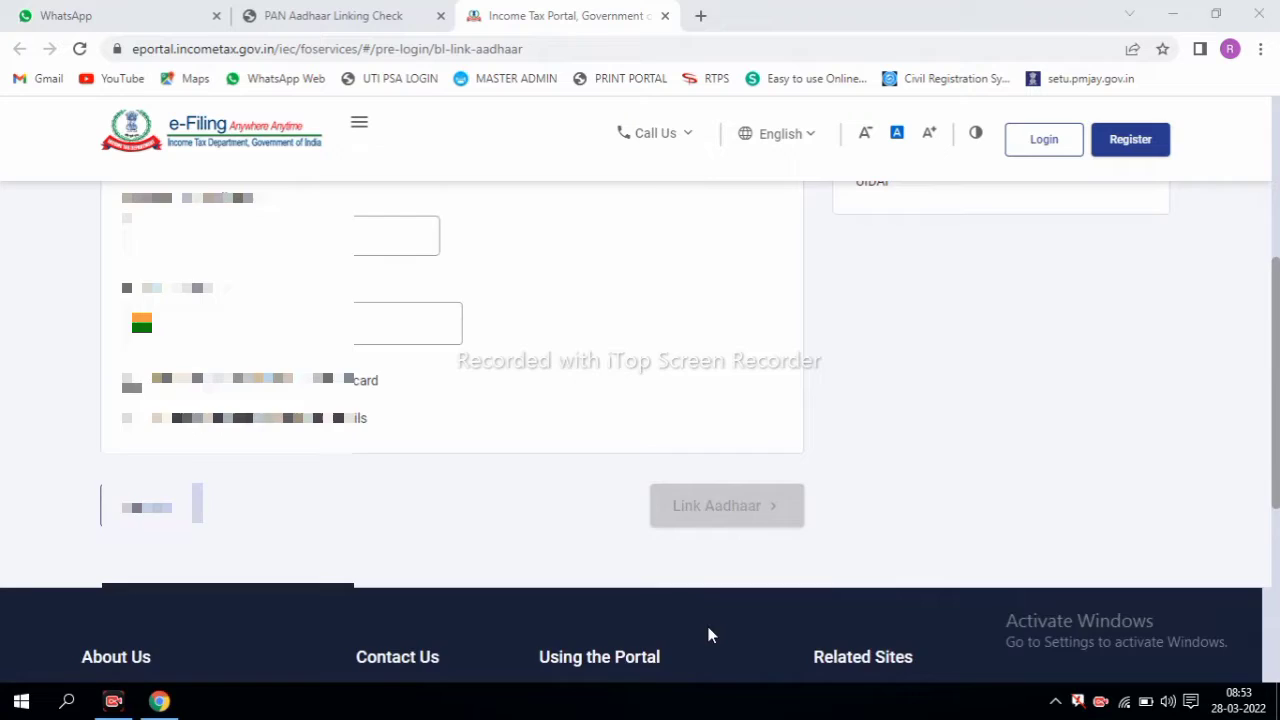
Fill in the PAN, Aadhaar number, name and mobile number, tick the year-of-birth-only and validation-consent options, and submit the Link Aadhaar form
scroll(1240, 332, up, 3)
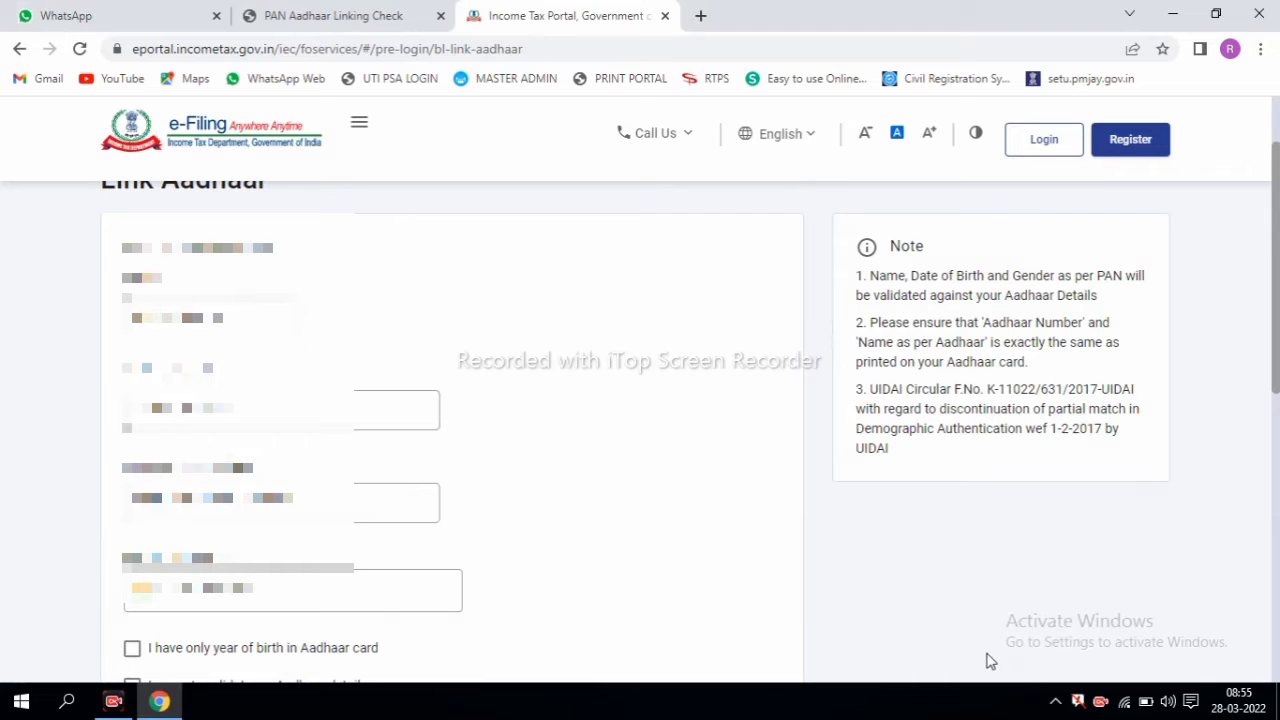
mouse_move(842, 222)
mouse_down()
mouse_move(1140, 483)
mouse_move(1165, 479)
mouse_up()
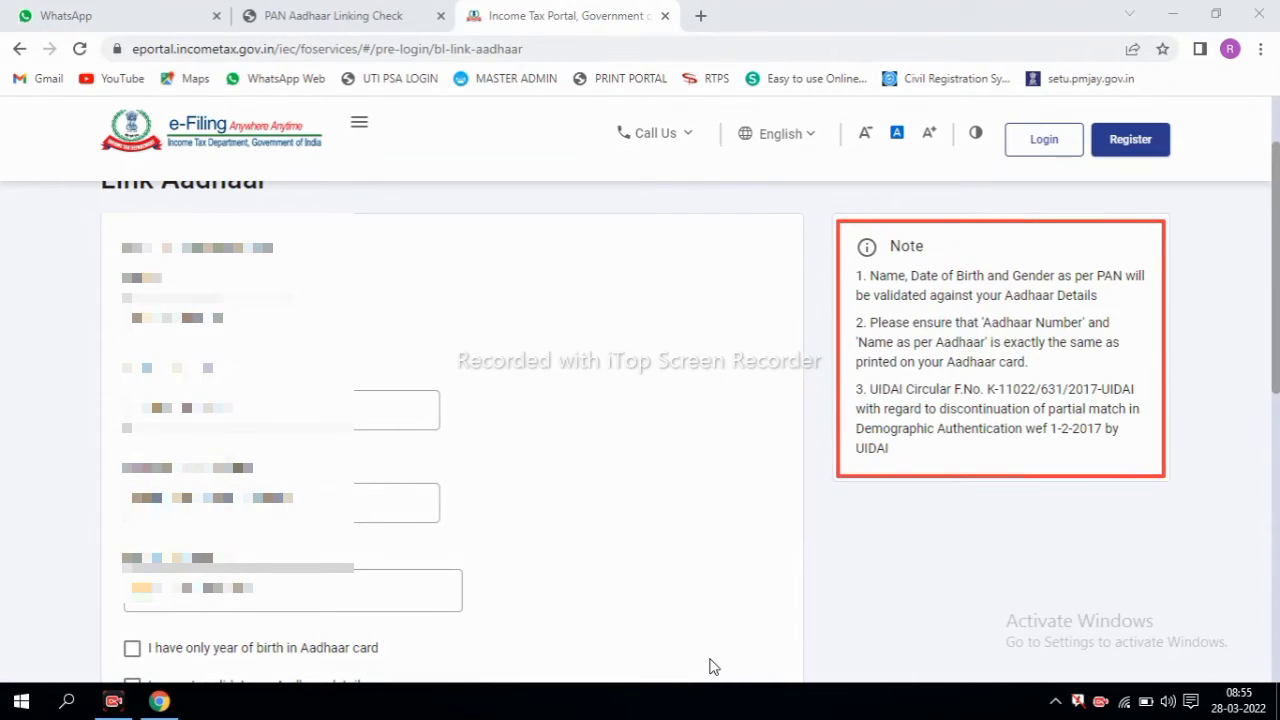
scroll(1234, 412, down, 3)
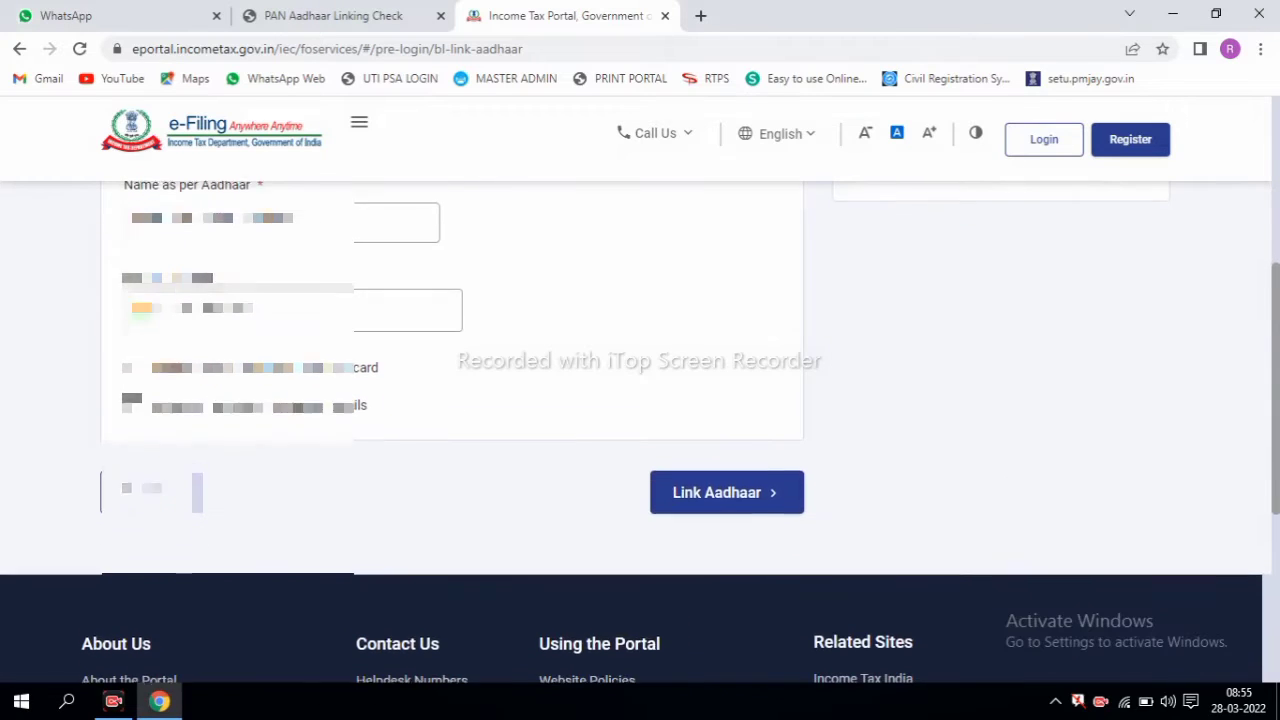
click(132, 366)
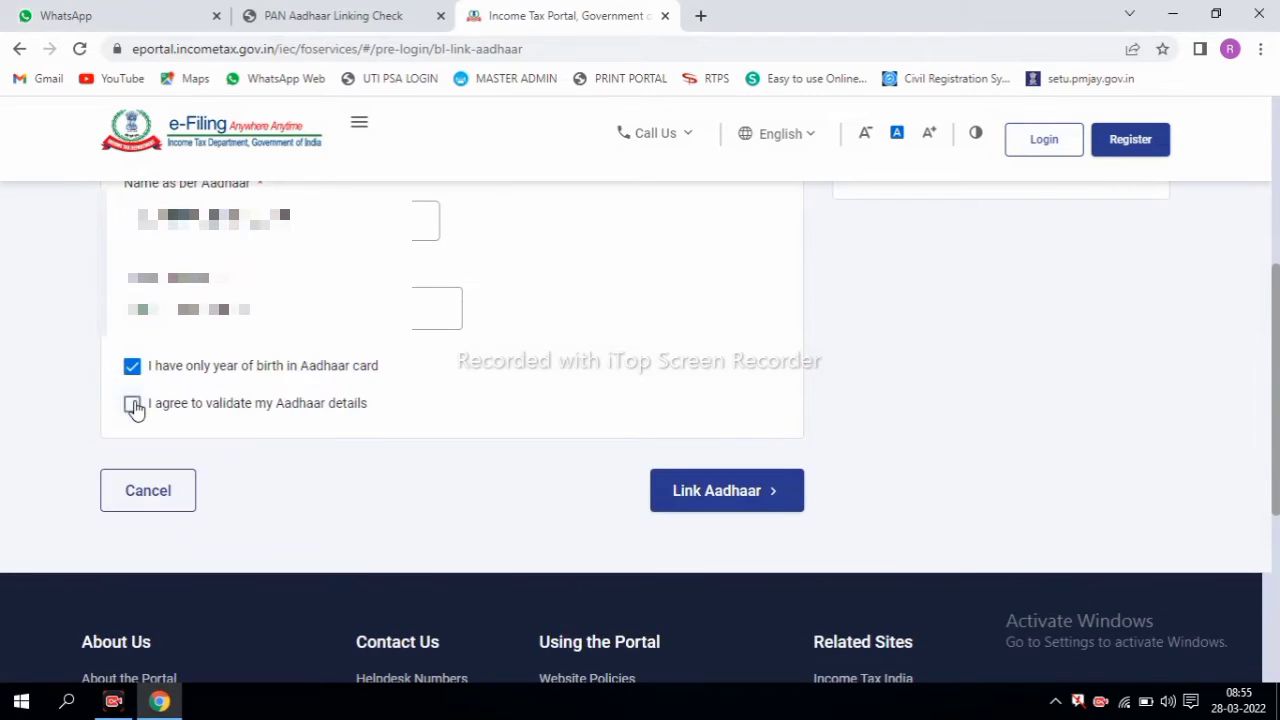
click(133, 404)
click(708, 498)
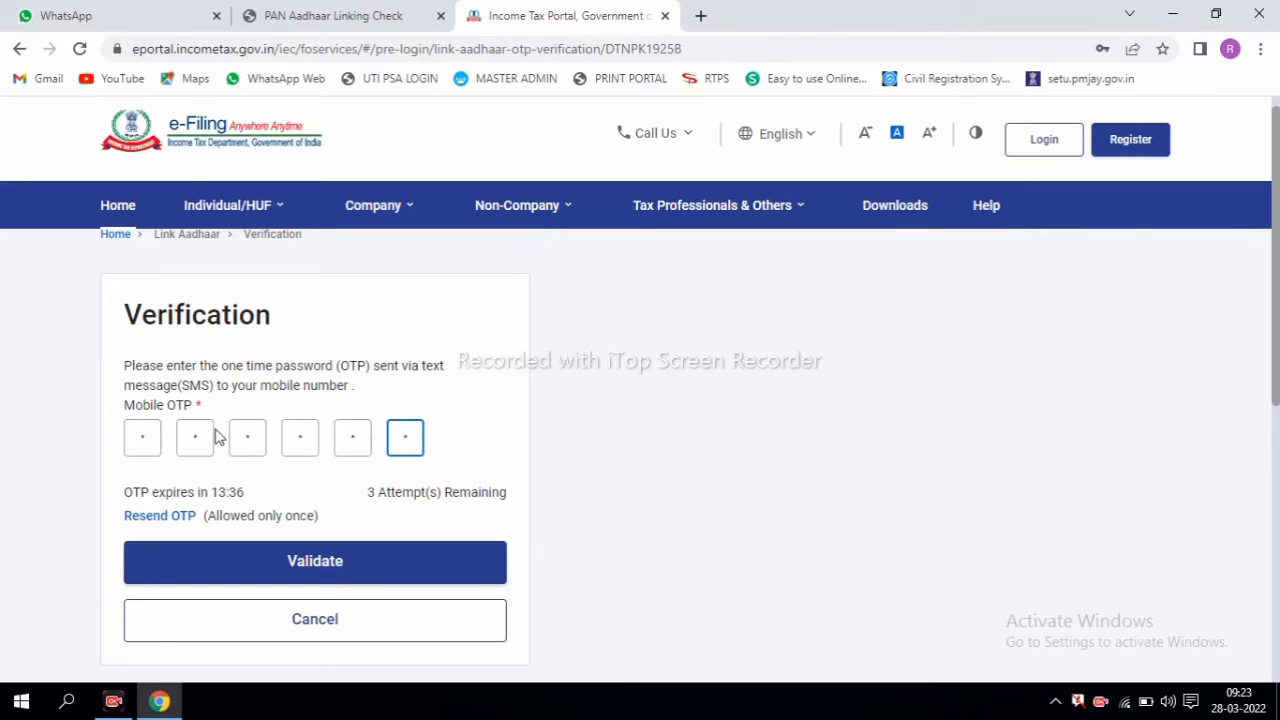
Enter and validate the mobile OTP for the Aadhaar link request, and close the resulting messages
click(265, 566)
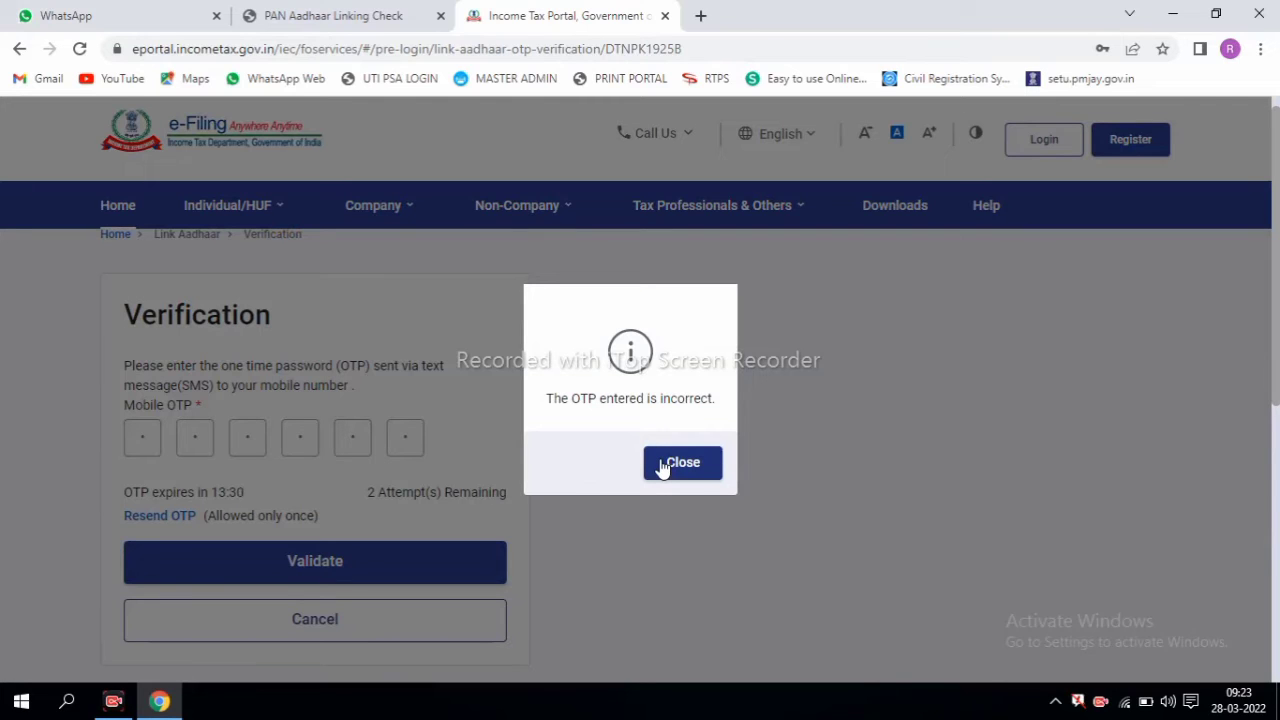
click(670, 468)
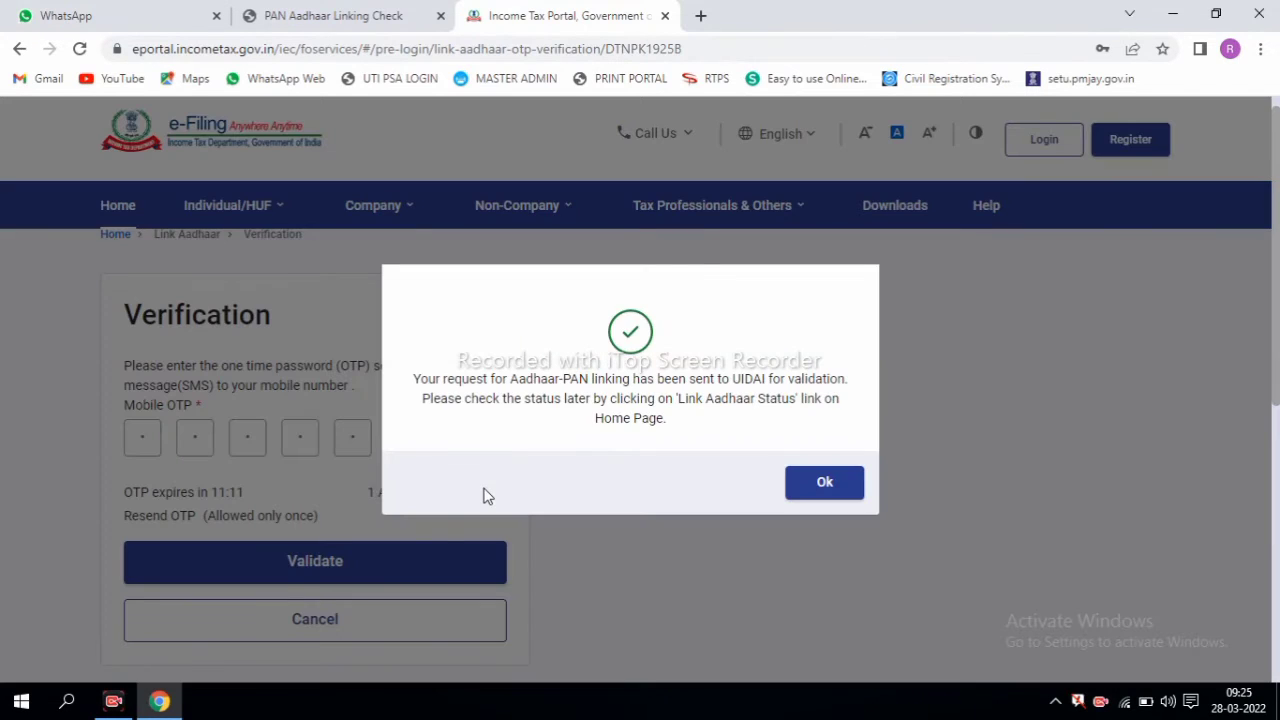
click(826, 484)
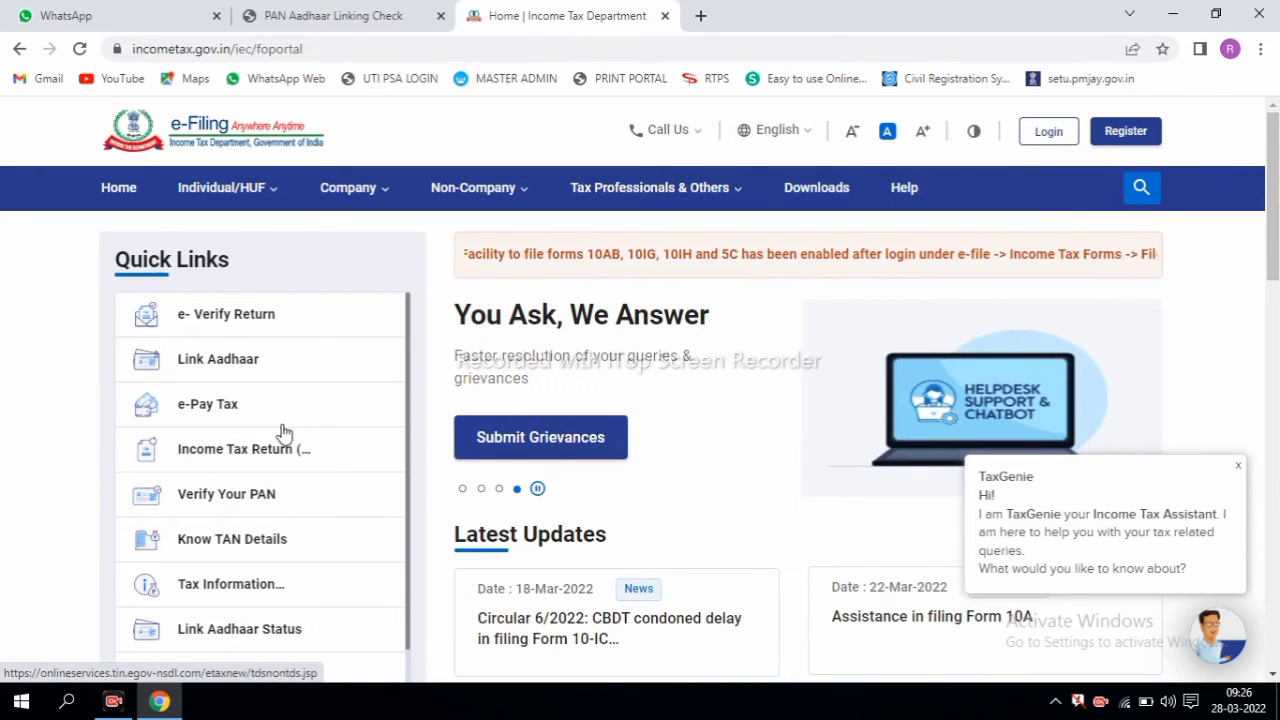
Open Link Aadhaar Status from the portal home page, enter the PAN and Aadhaar number, and view the linking status
click(263, 630)
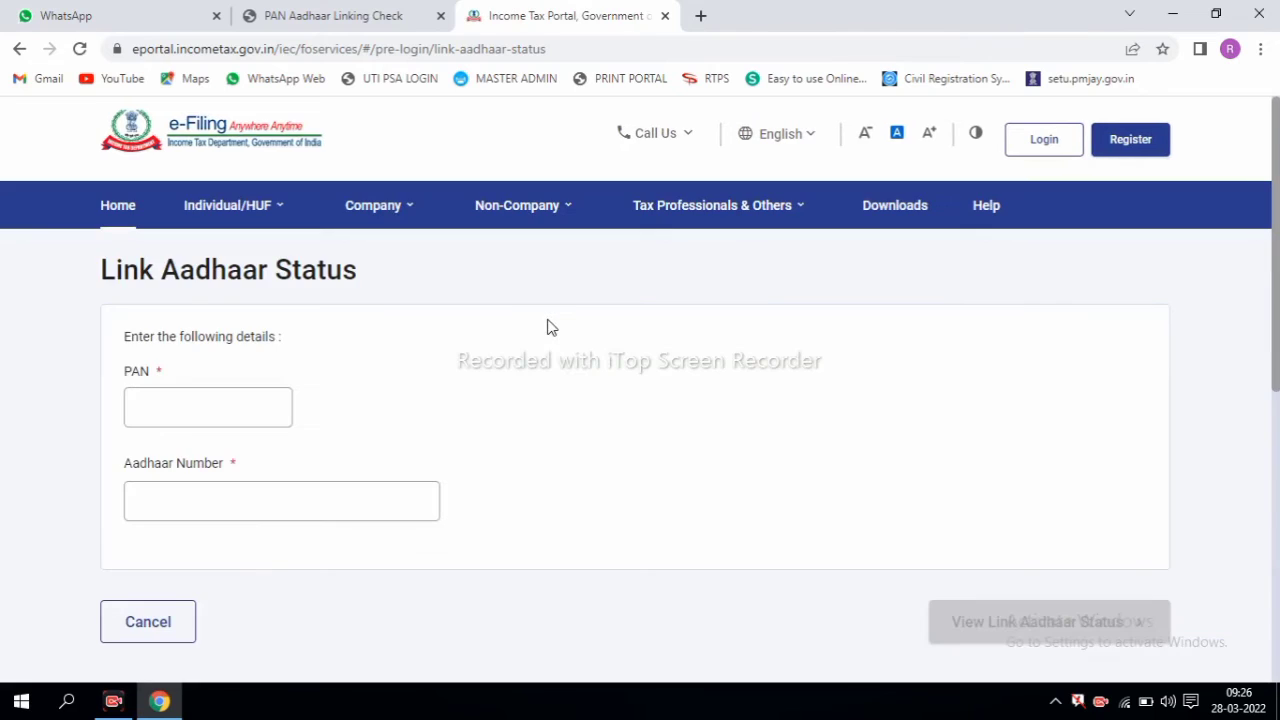
click(174, 405)
click(197, 503)
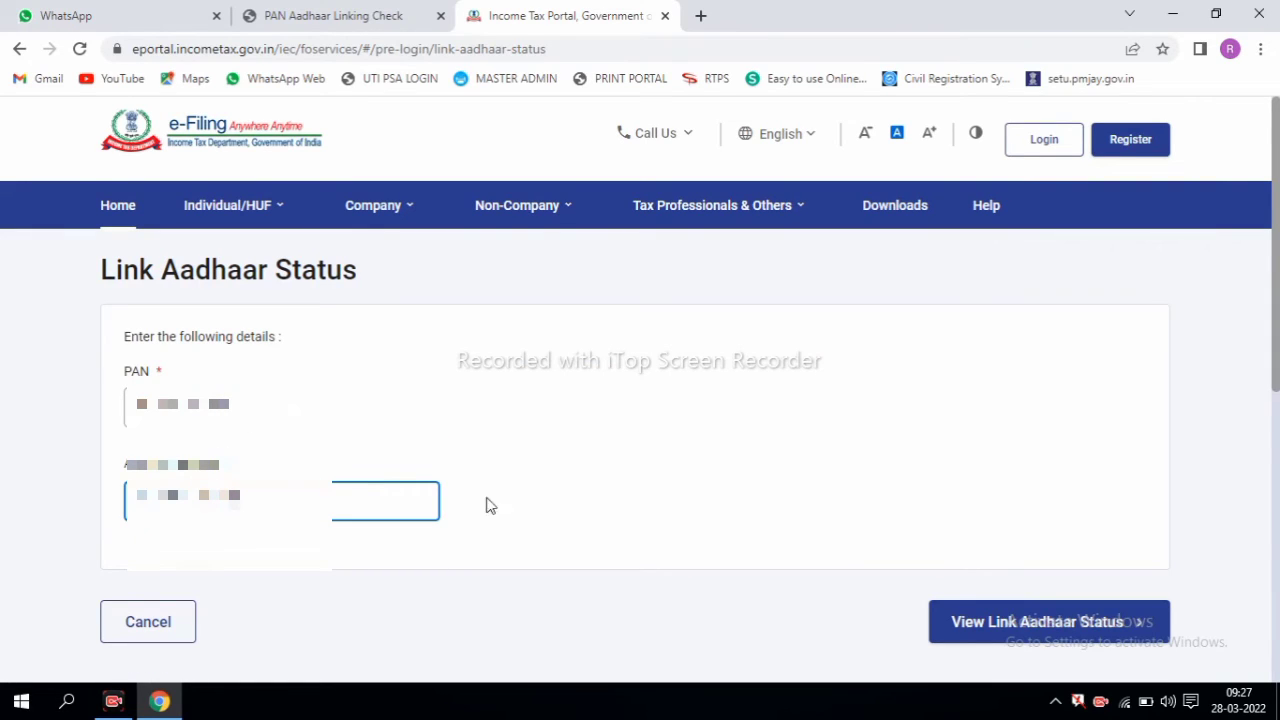
click(980, 627)
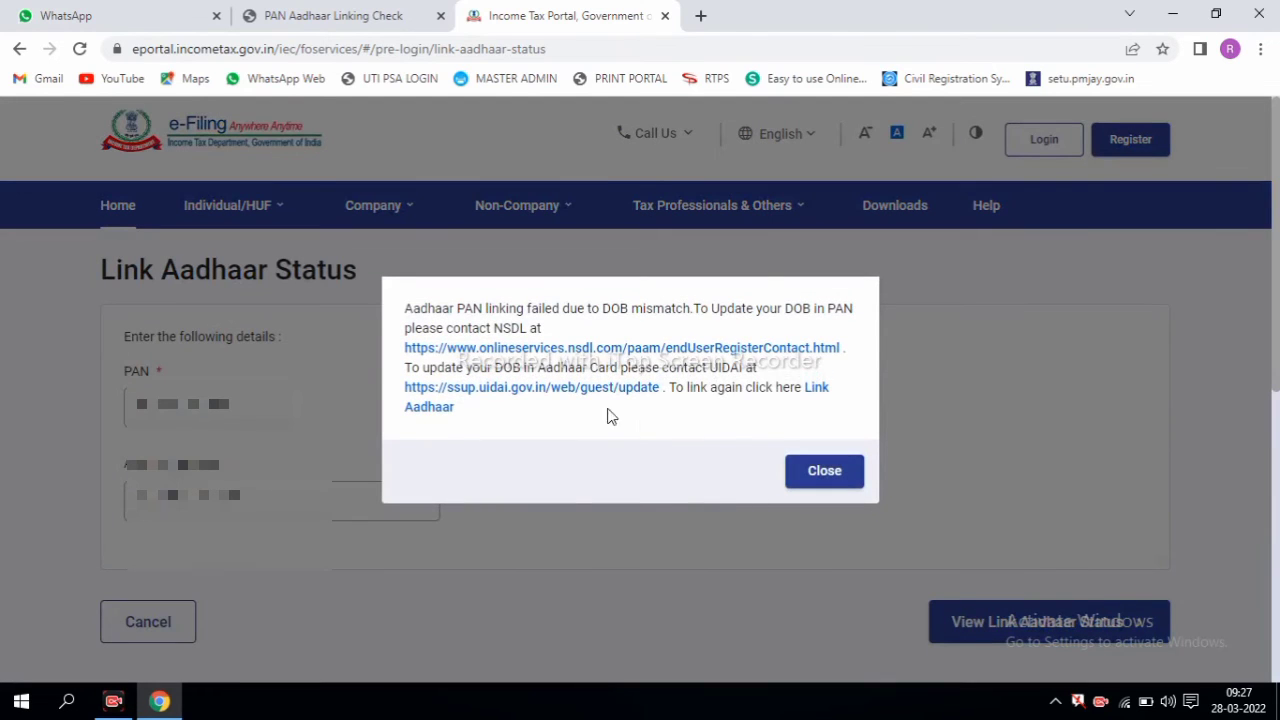